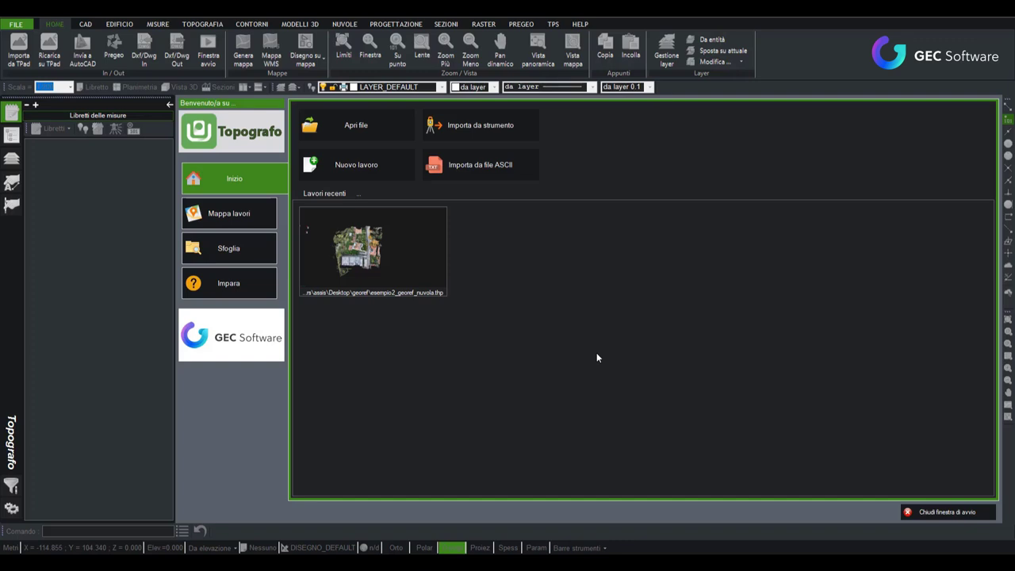
# - Close the import window and delete the existing measurement book, confirming every prompt
pyautogui.click(501, 128)
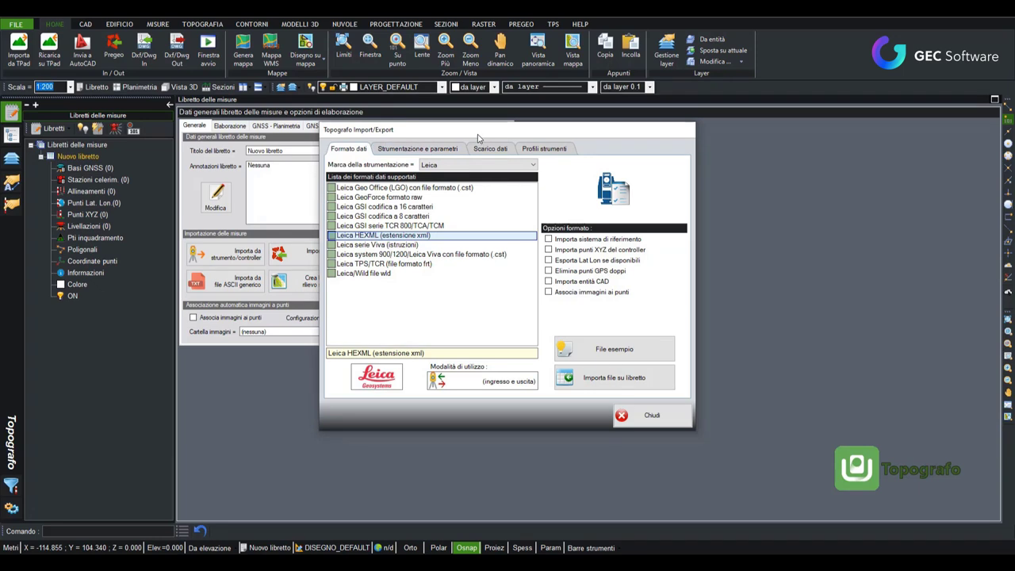
pyautogui.moveTo(481, 139); pyautogui.dragTo(534, 156)
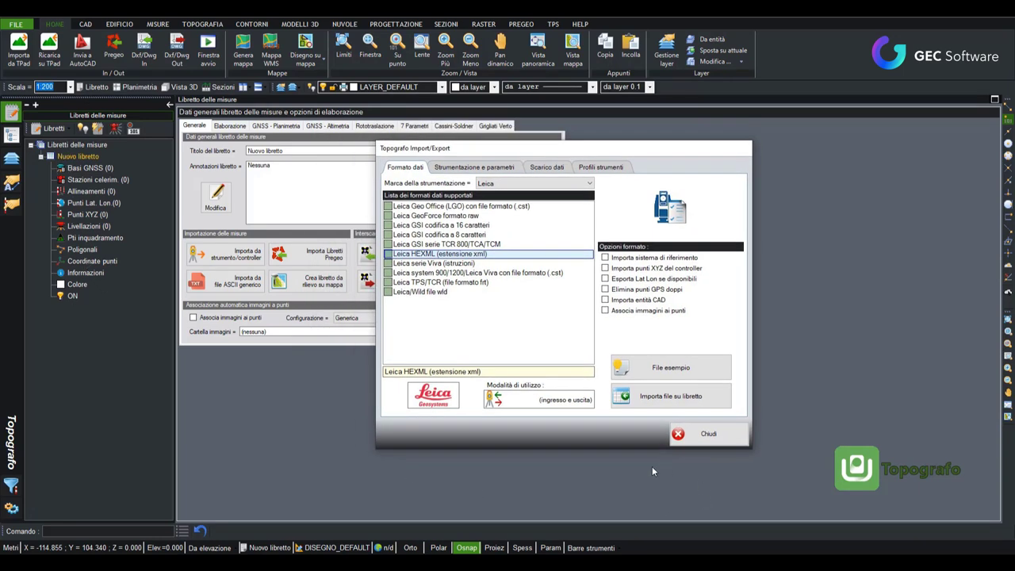
pyautogui.click(697, 436)
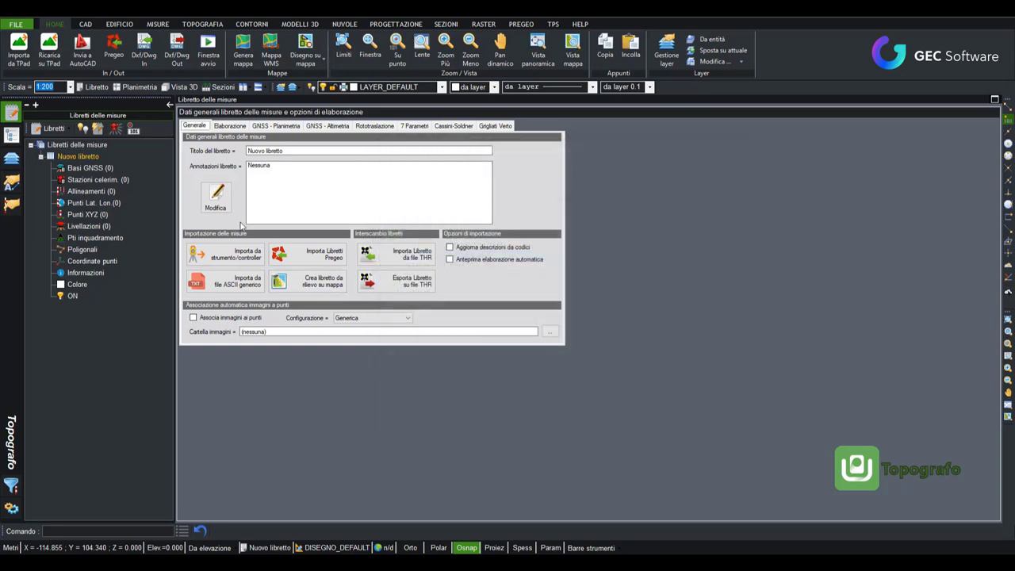
pyautogui.click(64, 129)
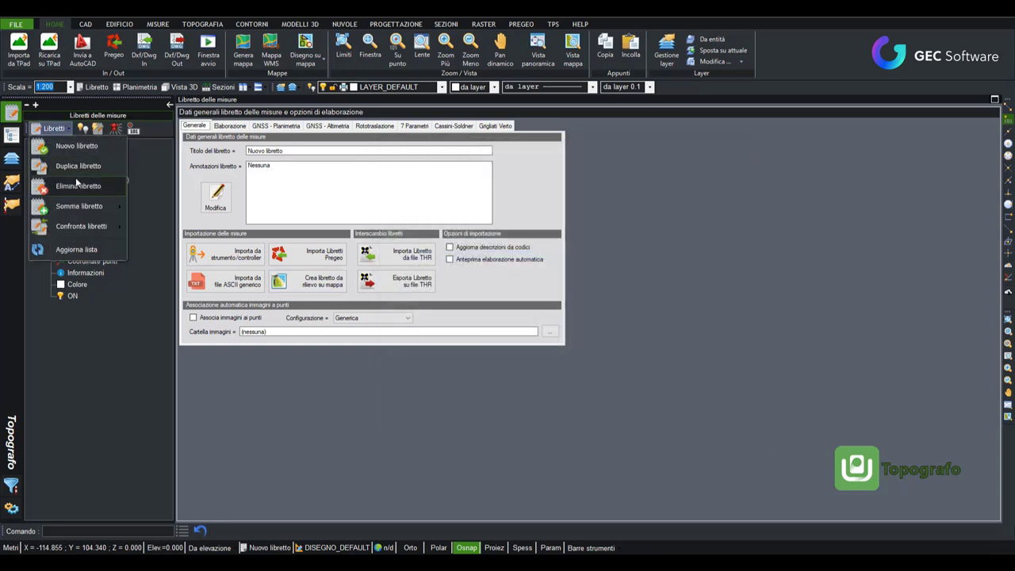
pyautogui.click(76, 179)
pyautogui.click(511, 322)
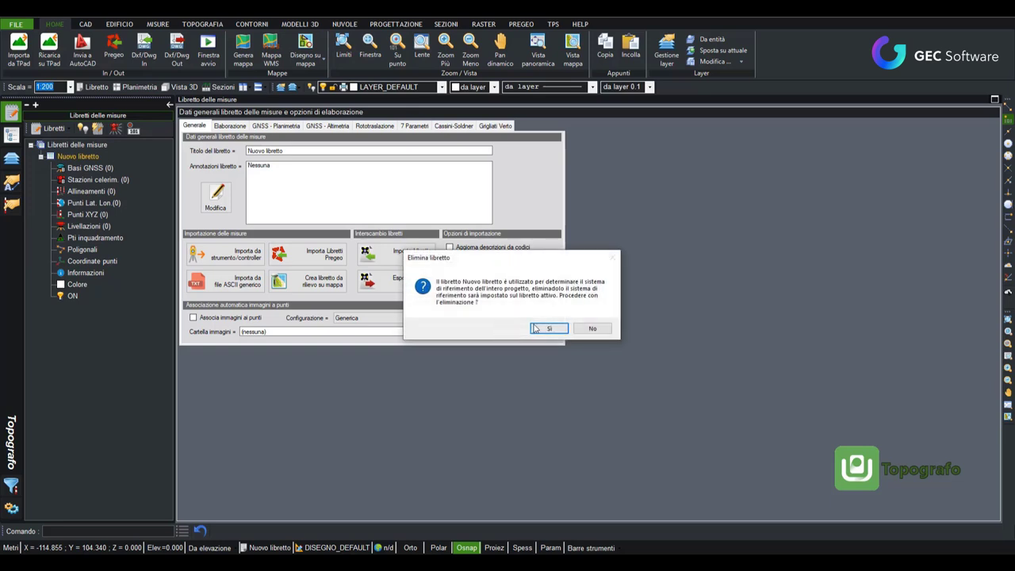
pyautogui.click(545, 325)
pyautogui.click(547, 325)
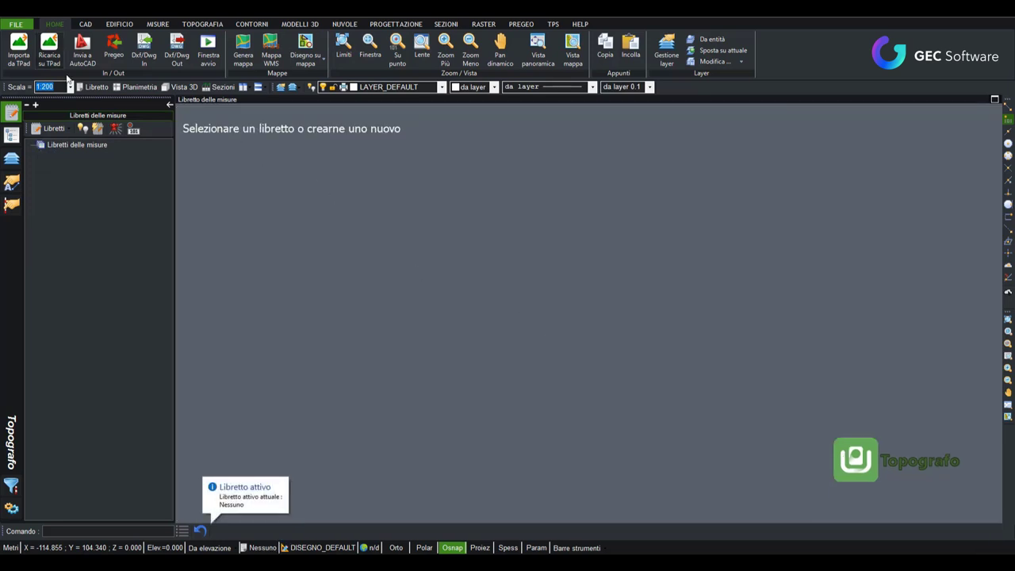
# - Create a new empty measurement book named Nuovo libretto
pyautogui.click(135, 86)
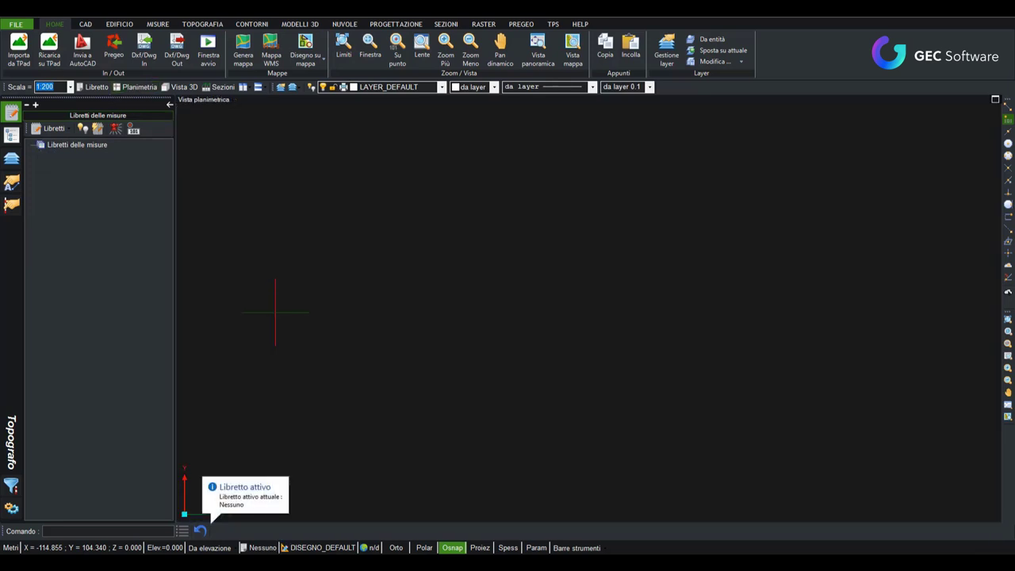
pyautogui.click(93, 87)
pyautogui.click(55, 128)
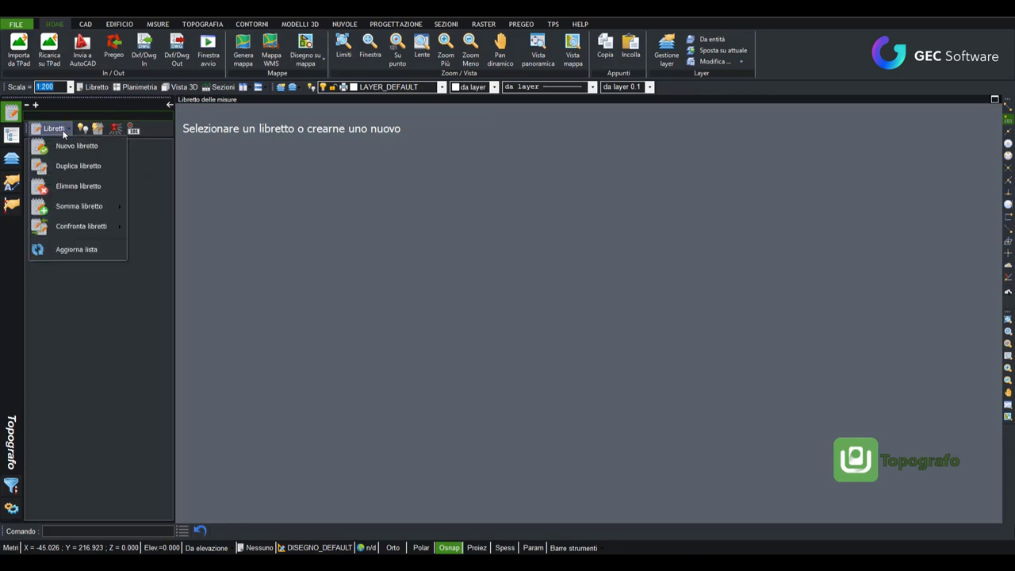
pyautogui.click(68, 150)
pyautogui.click(517, 322)
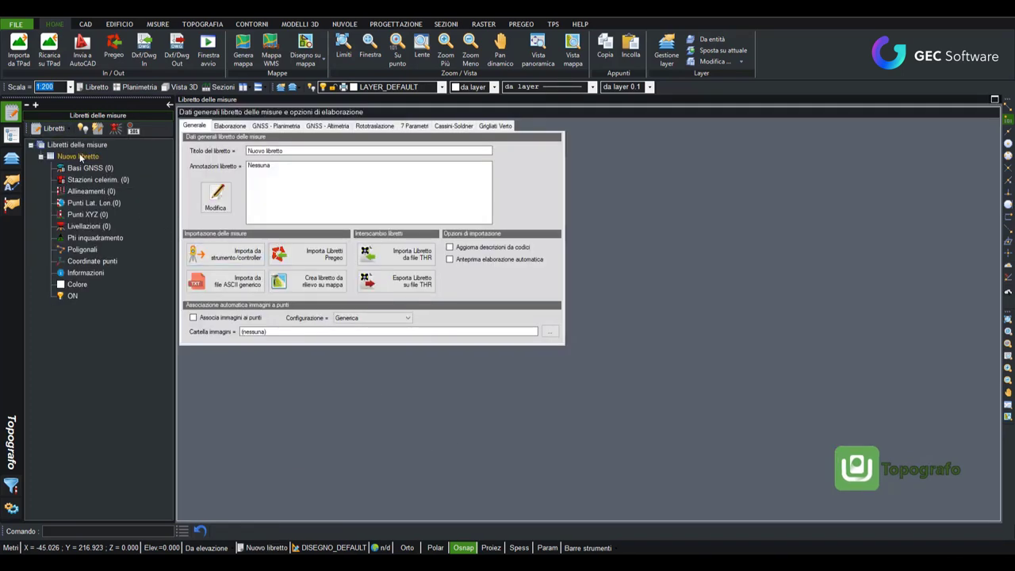
# - Open the instrument import dialog and list the import formats for all brands
pyautogui.click(226, 255)
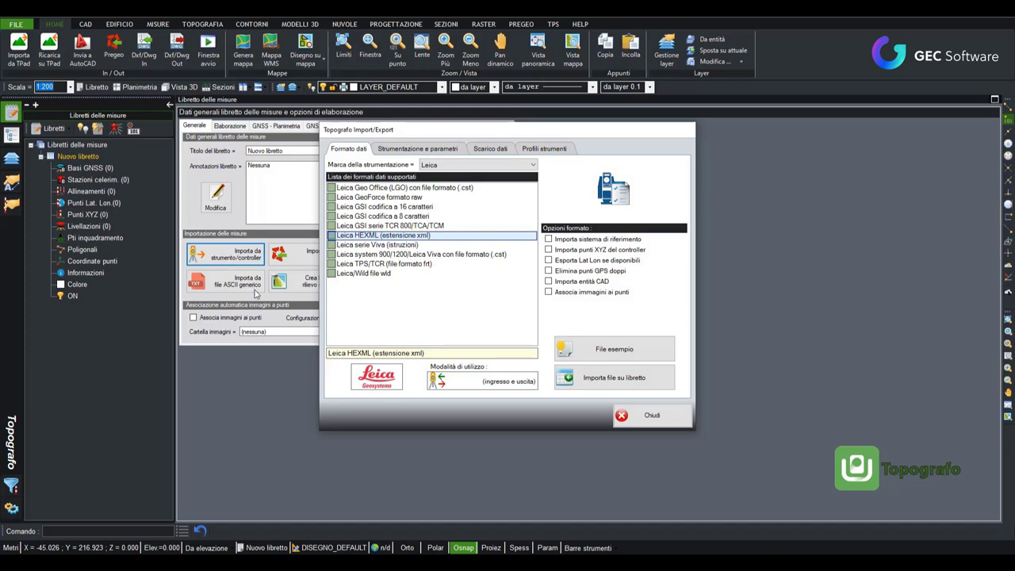
pyautogui.moveTo(494, 138)
pyautogui.mouseDown()
pyautogui.moveTo(608, 143)
pyautogui.moveTo(579, 161)
pyautogui.mouseUp()
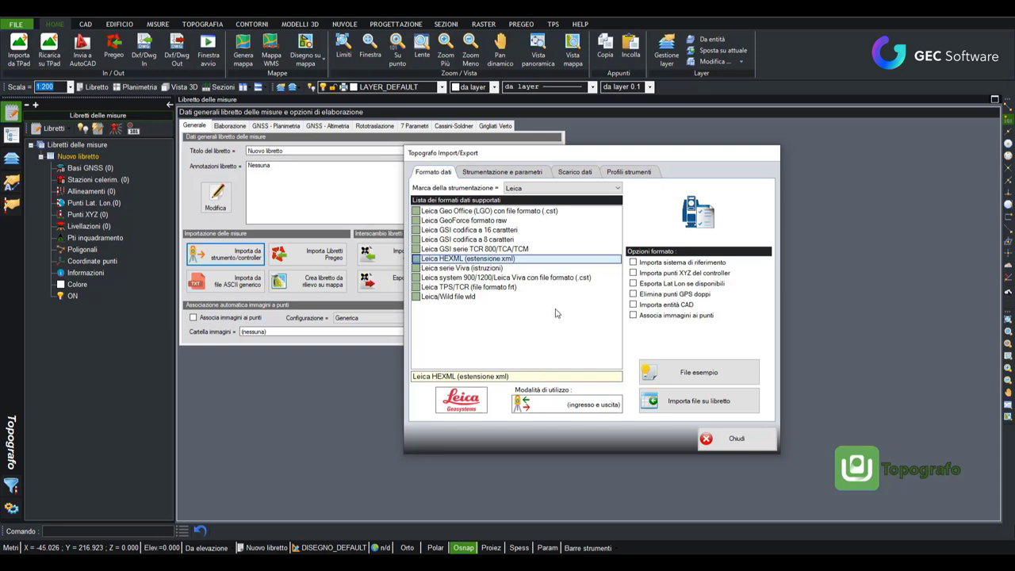
pyautogui.click(558, 191)
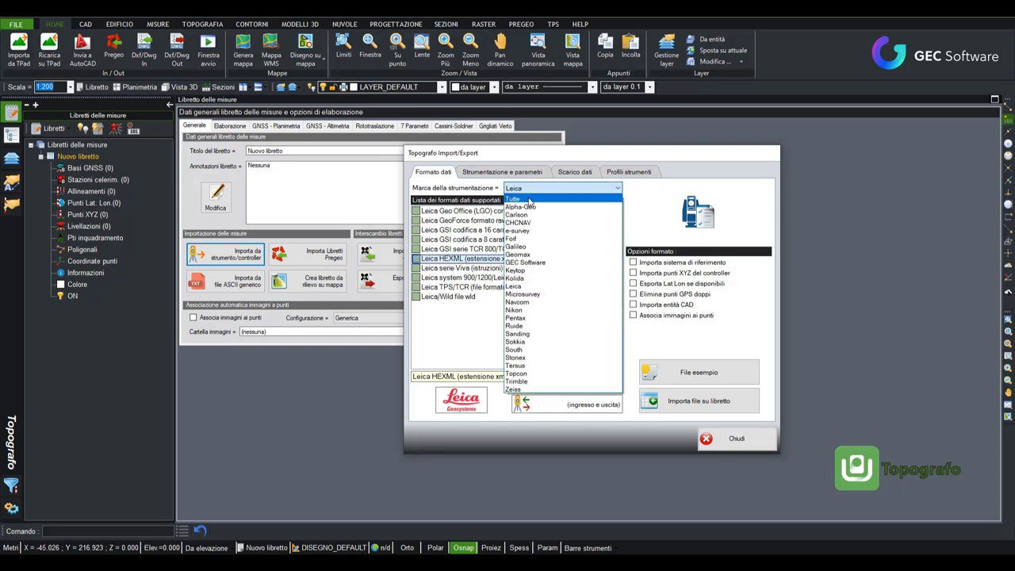
pyautogui.click(485, 359)
pyautogui.click(546, 190)
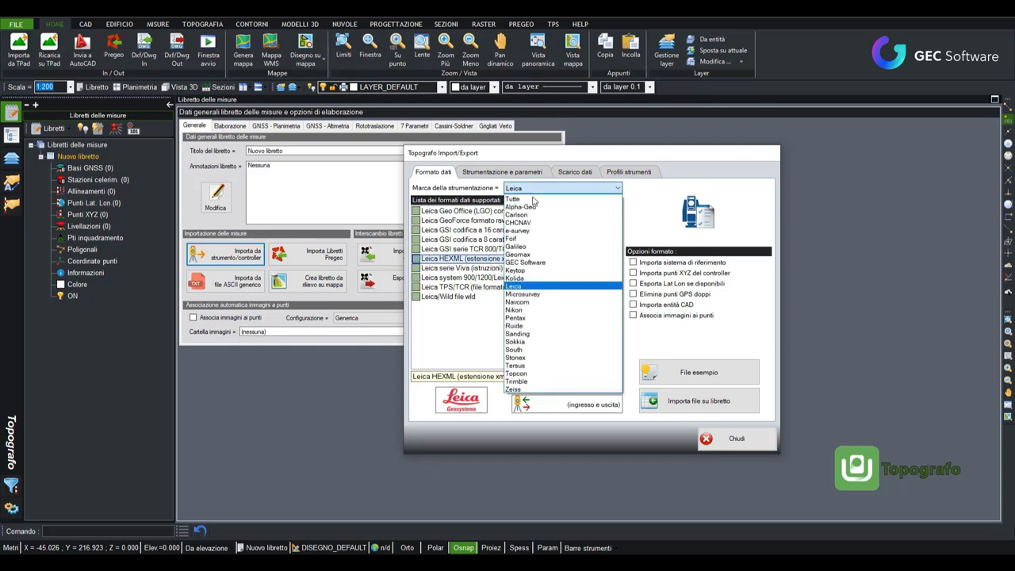
pyautogui.click(523, 199)
# - Restrict the instrument brand to Leica with the Leica HEXML (xml) format selected
pyautogui.scroll(-3, 466, 230)
pyautogui.scroll(-3, 469, 246)
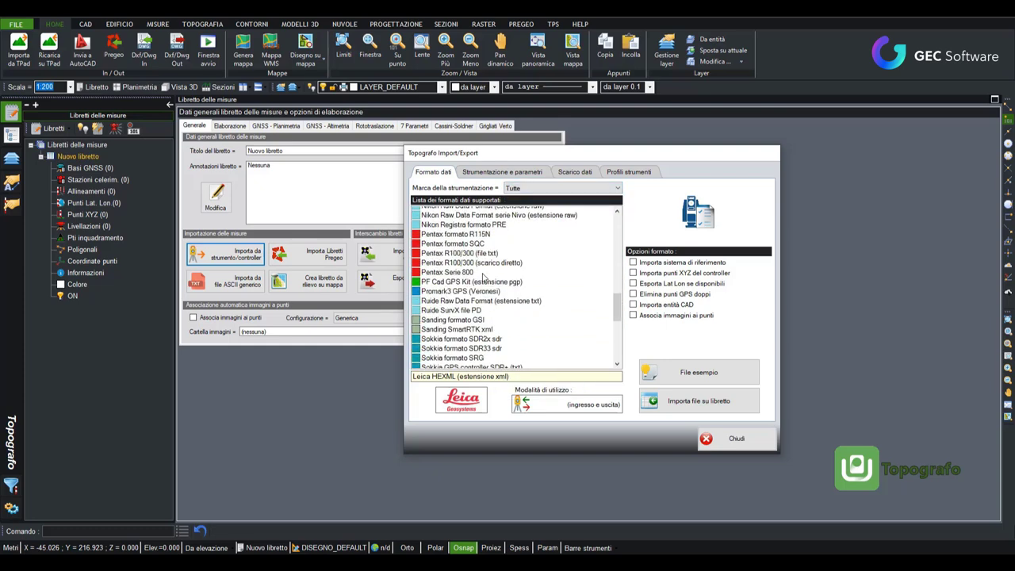
pyautogui.scroll(-3, 474, 270)
pyautogui.scroll(-3, 478, 295)
pyautogui.scroll(3, 472, 273)
pyautogui.scroll(3, 459, 238)
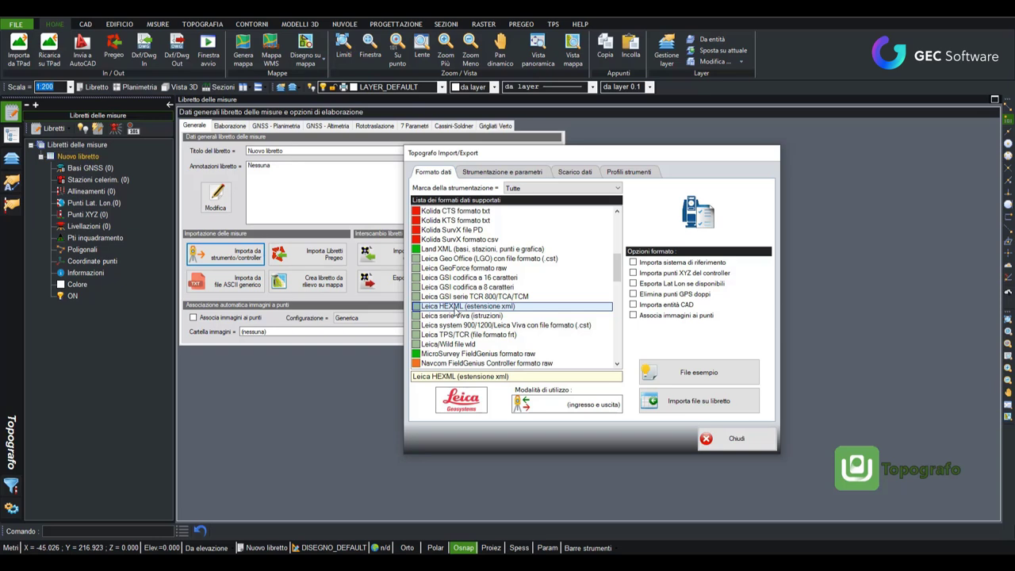
pyautogui.click(550, 191)
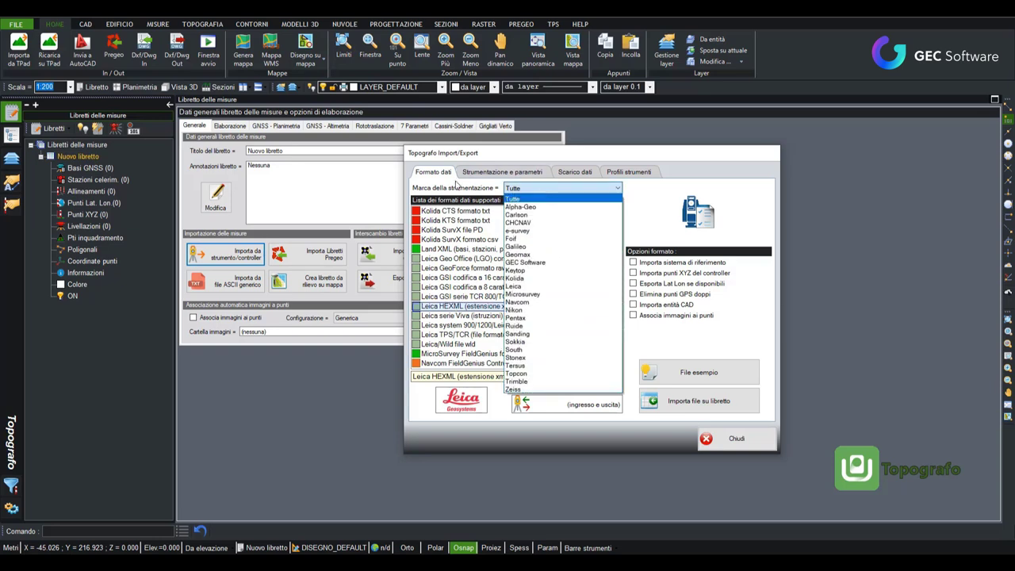
pyautogui.click(520, 287)
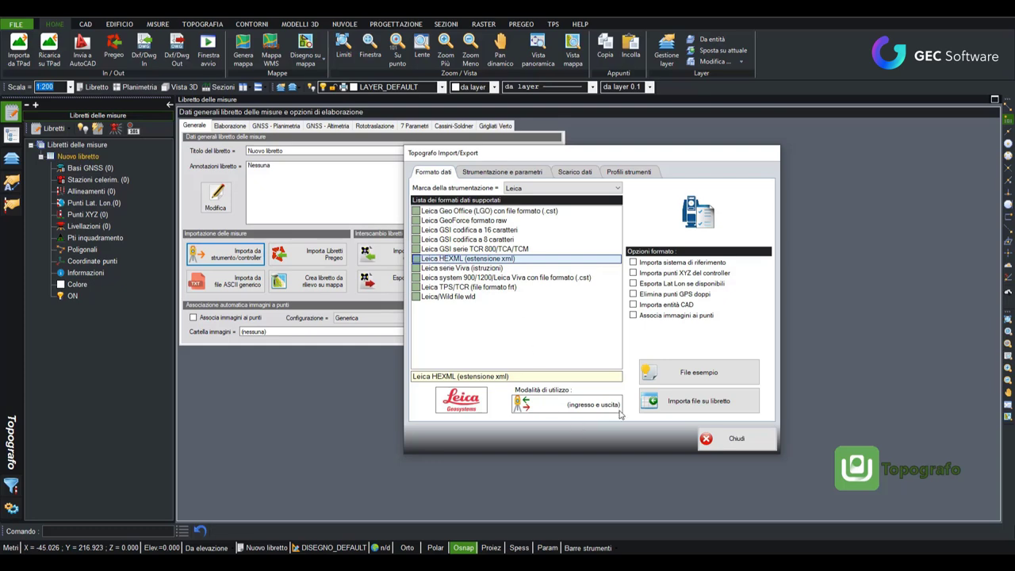
# - Import Vadoligure_1.xml and check the 10 baselines of base RTCM-REF_0156
pyautogui.click(699, 411)
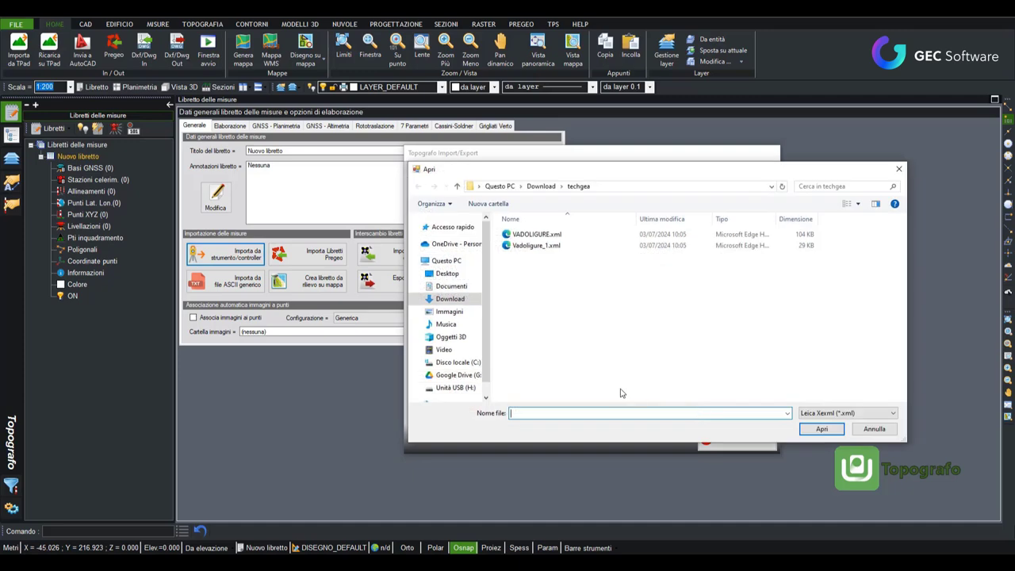
pyautogui.click(547, 246)
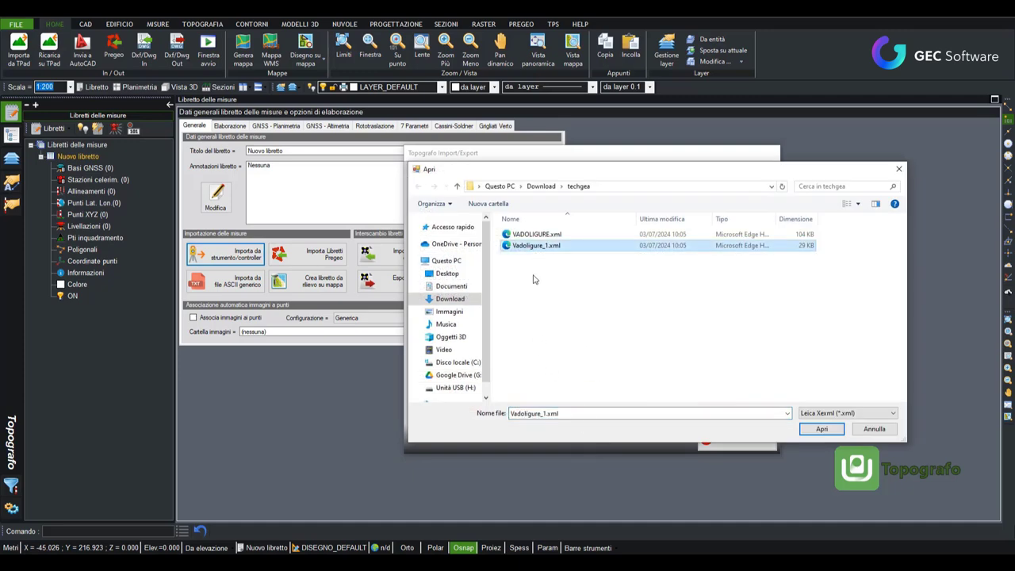
pyautogui.click(820, 430)
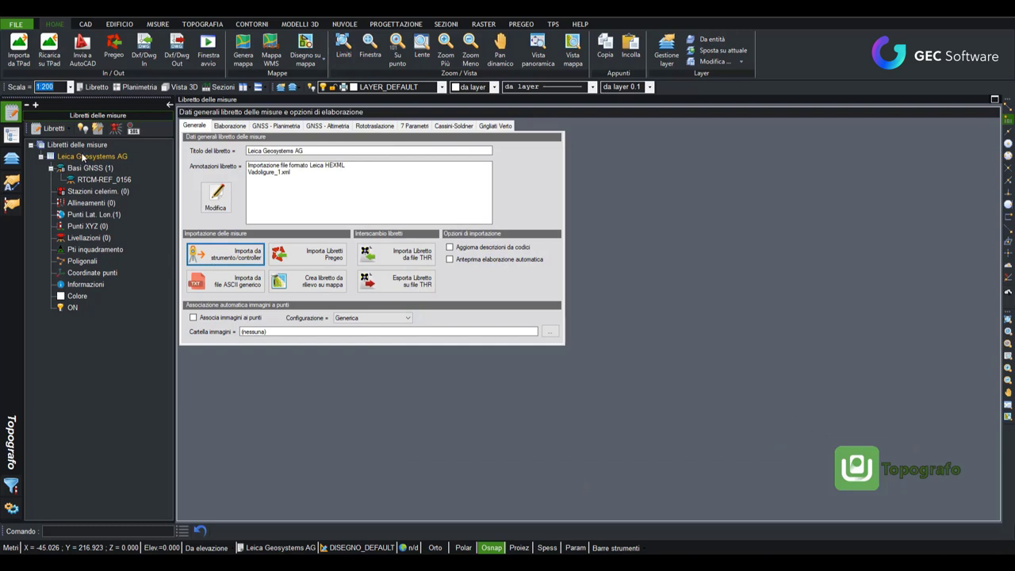
pyautogui.click(81, 182)
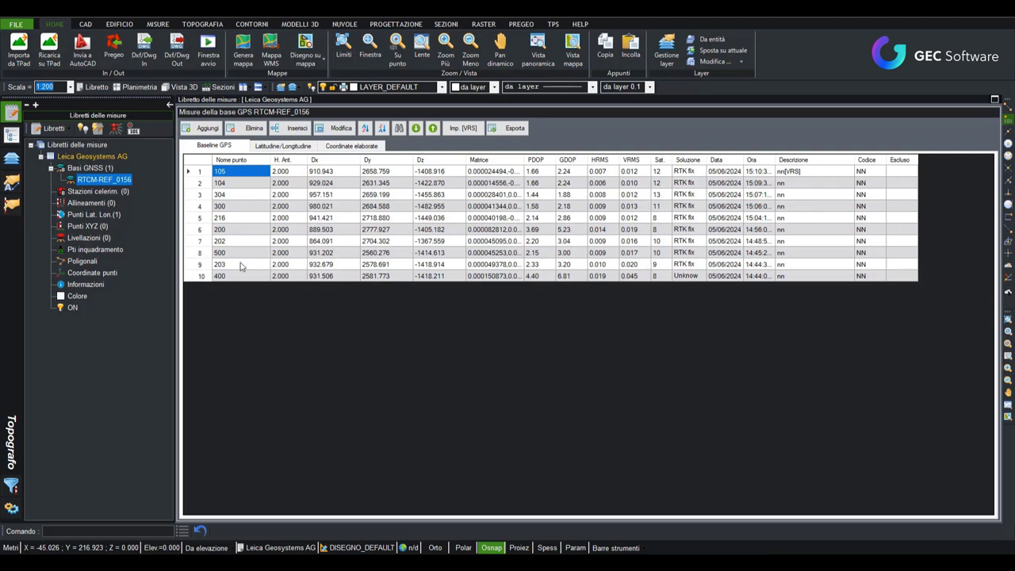
pyautogui.click(111, 158)
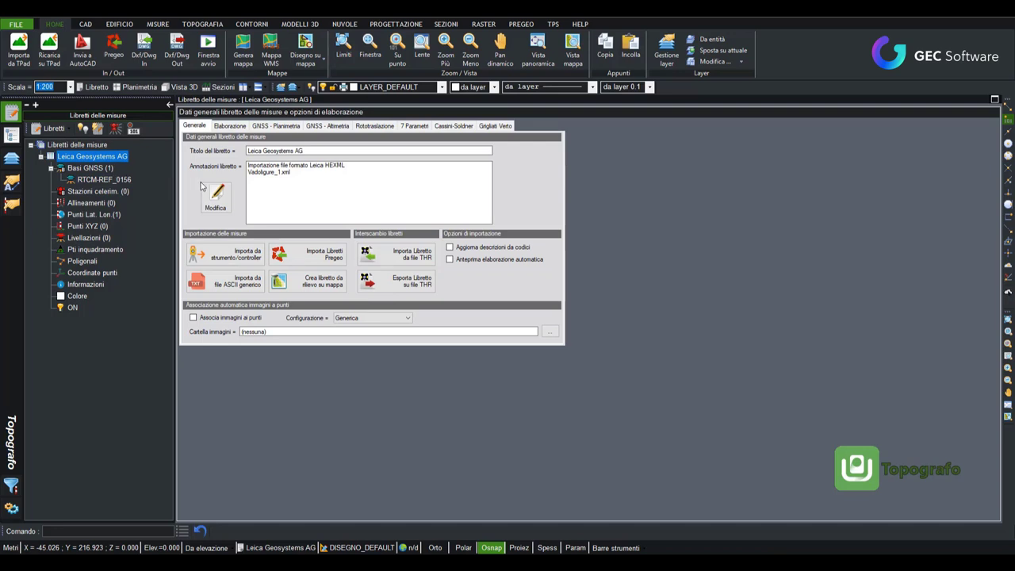
# - Process the current book, acknowledge the 11 computed points, and scroll through the processing report
pyautogui.click(230, 133)
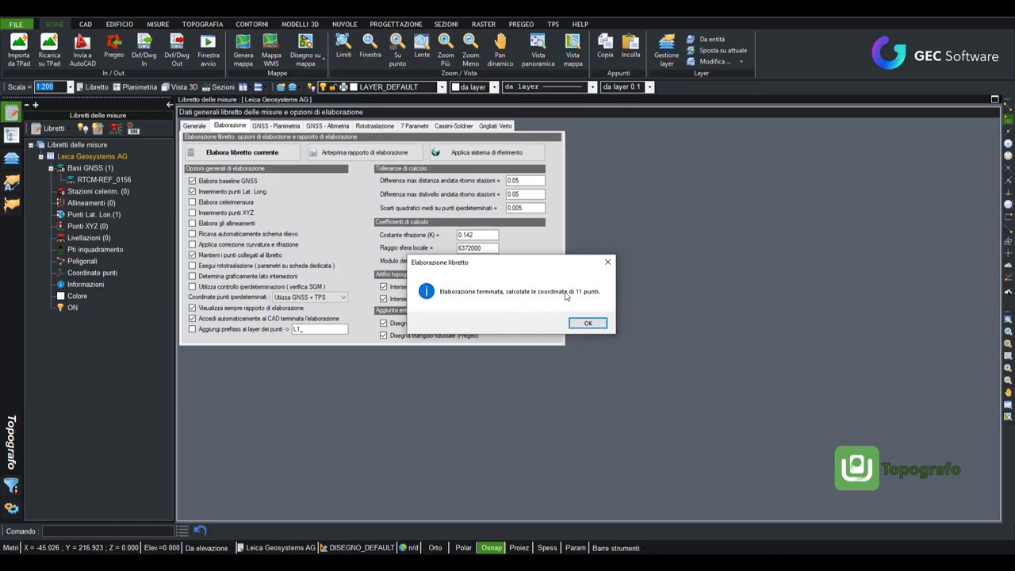
pyautogui.click(591, 324)
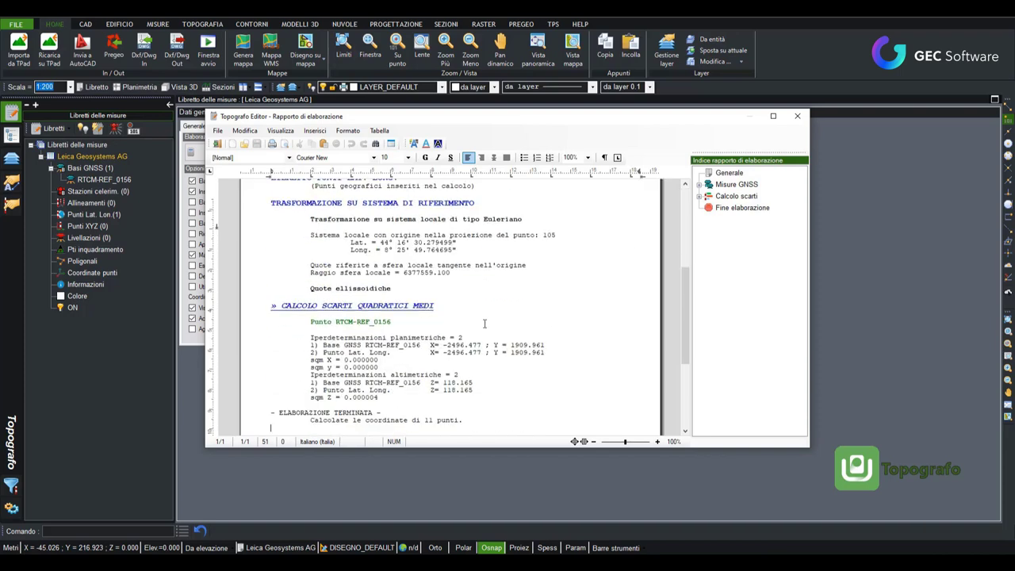
pyautogui.scroll(5, 466, 326)
pyautogui.scroll(-5, 430, 290)
pyautogui.scroll(-4, 433, 309)
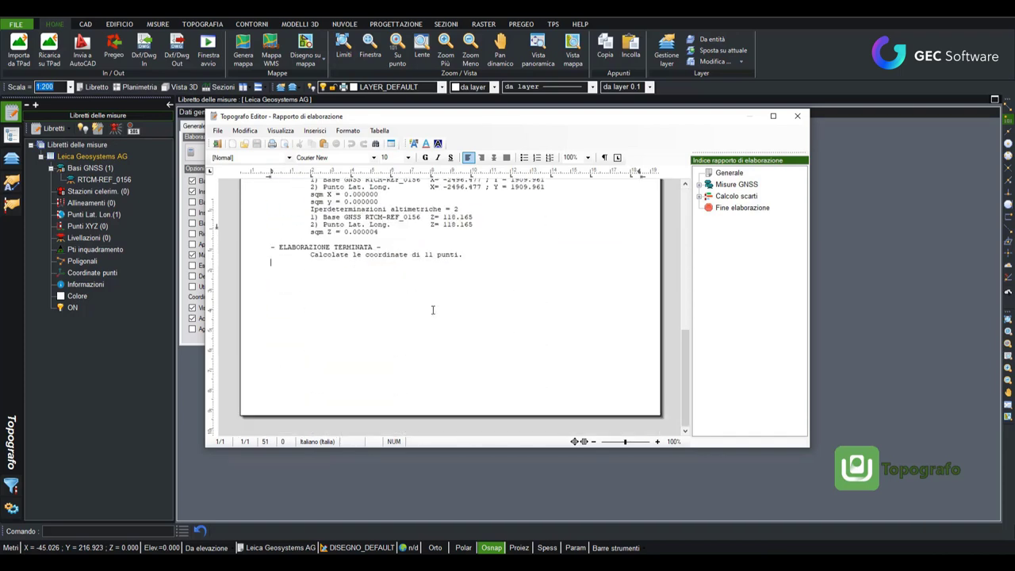
pyautogui.scroll(3, 435, 339)
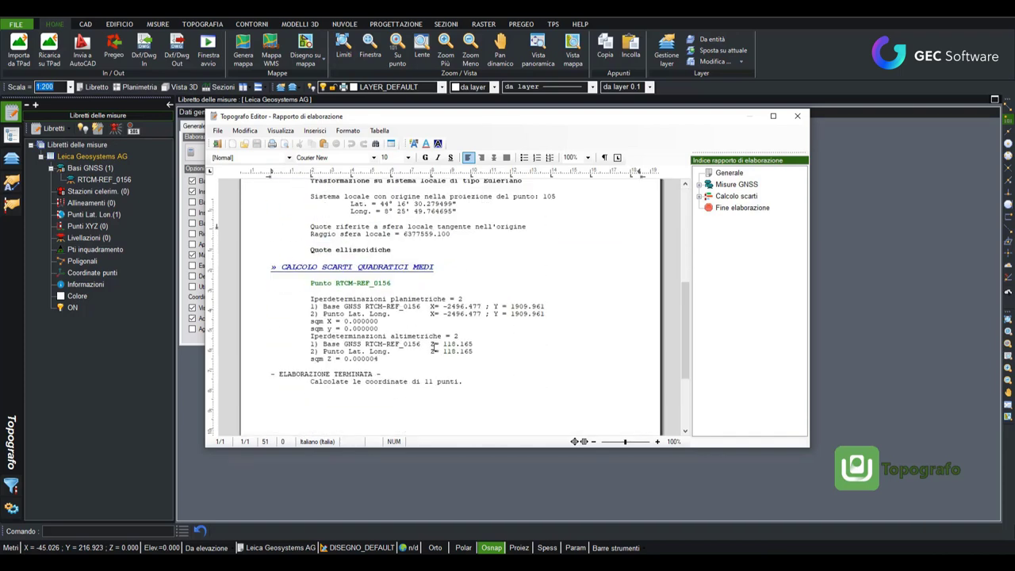
# - Close the processing report and zoom into the plan view
pyautogui.click(797, 116)
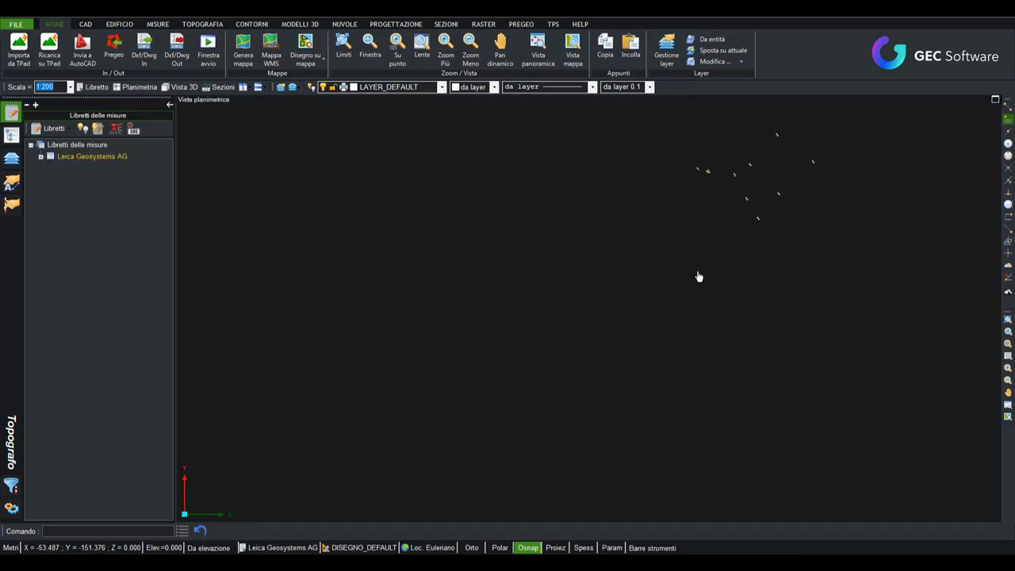
pyautogui.scroll(2, 632, 267)
pyautogui.scroll(2, 636, 272)
pyautogui.scroll(2, 607, 264)
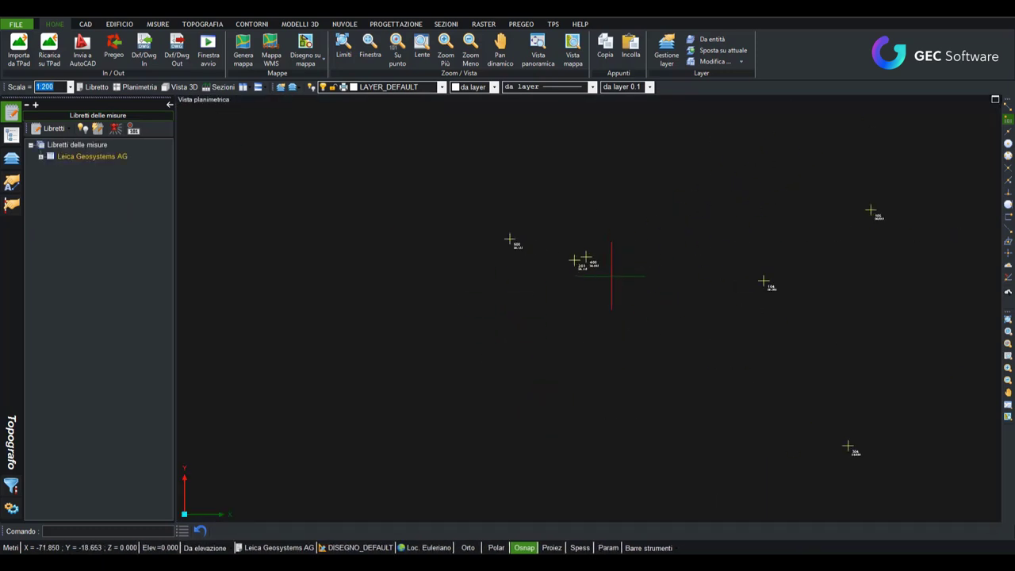
# - Draw the RTCM-REF_0156 baselines on the plan and centre the measured points
pyautogui.click(116, 127)
pyautogui.scroll(-2, 484, 285)
pyautogui.scroll(-2, 465, 272)
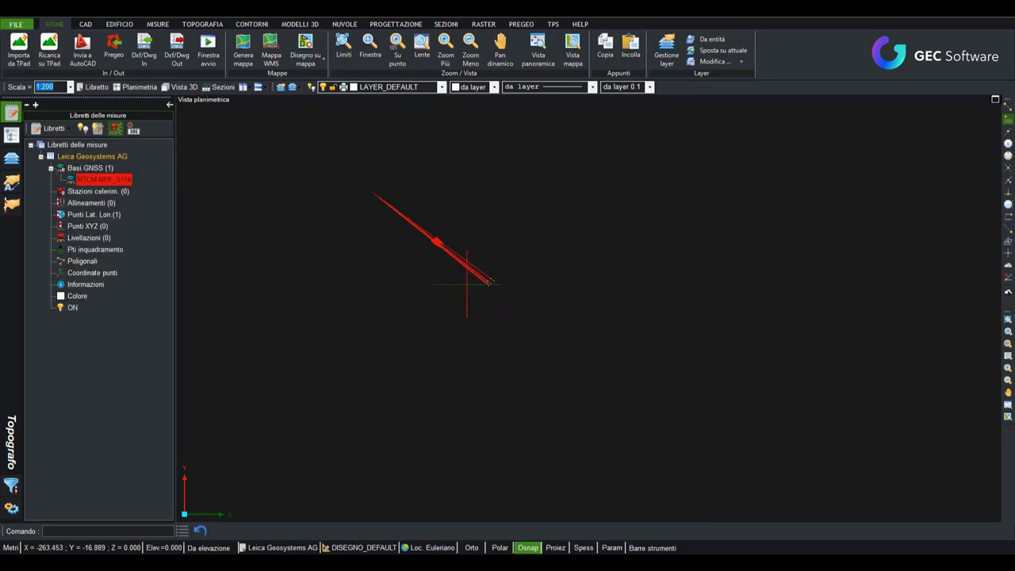
pyautogui.scroll(-1, 398, 229)
pyautogui.scroll(2, 397, 229)
pyautogui.scroll(2, 380, 158)
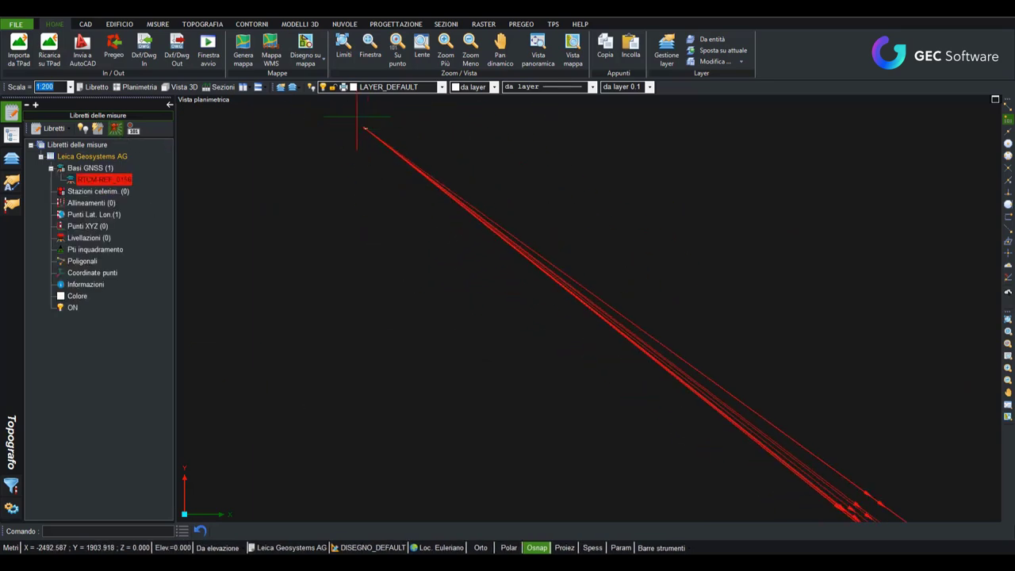
pyautogui.scroll(1, 373, 135)
pyautogui.scroll(1, 400, 179)
pyautogui.scroll(1, 424, 242)
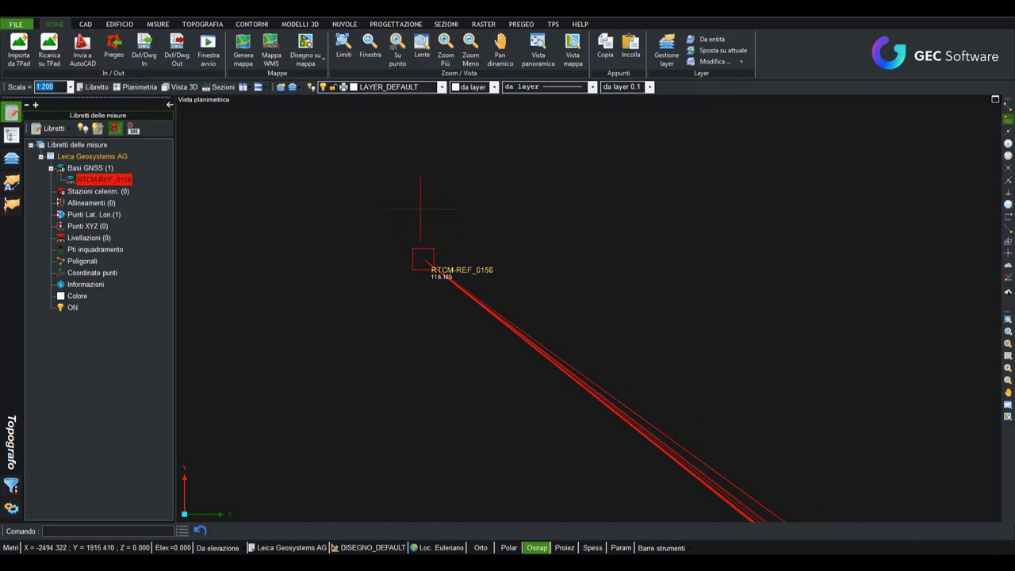
pyautogui.scroll(-1, 437, 238)
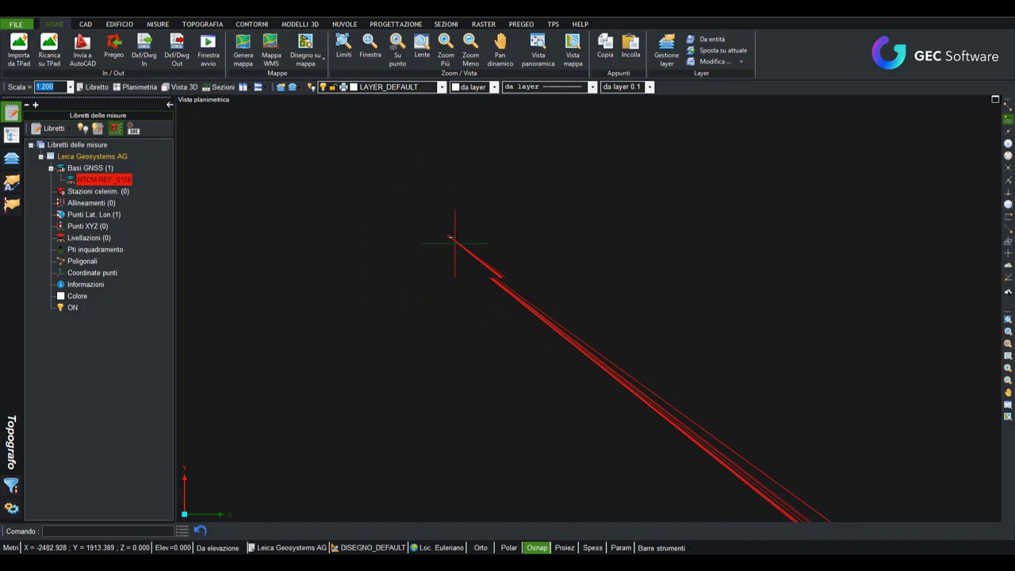
pyautogui.scroll(-1, 562, 279)
pyautogui.scroll(-1, 603, 317)
pyautogui.scroll(2, 600, 317)
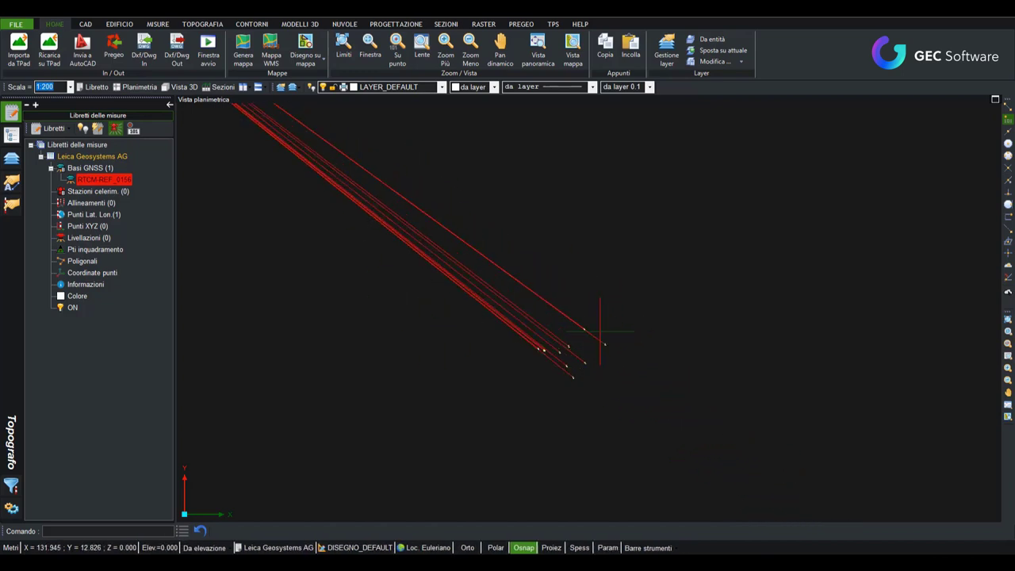
pyautogui.scroll(2, 587, 352)
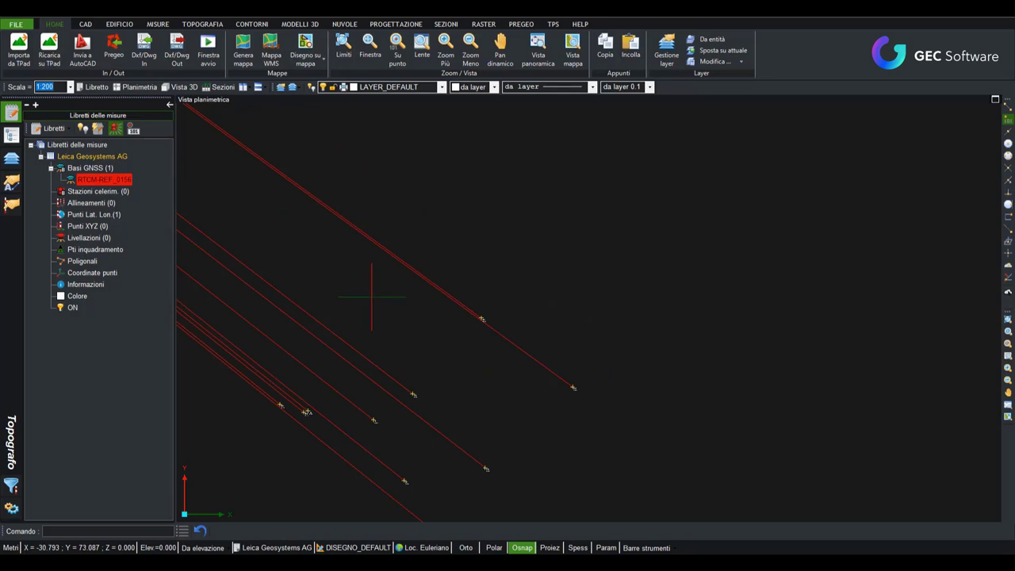
pyautogui.moveTo(396, 336); pyautogui.dragTo(512, 241, button='middle')
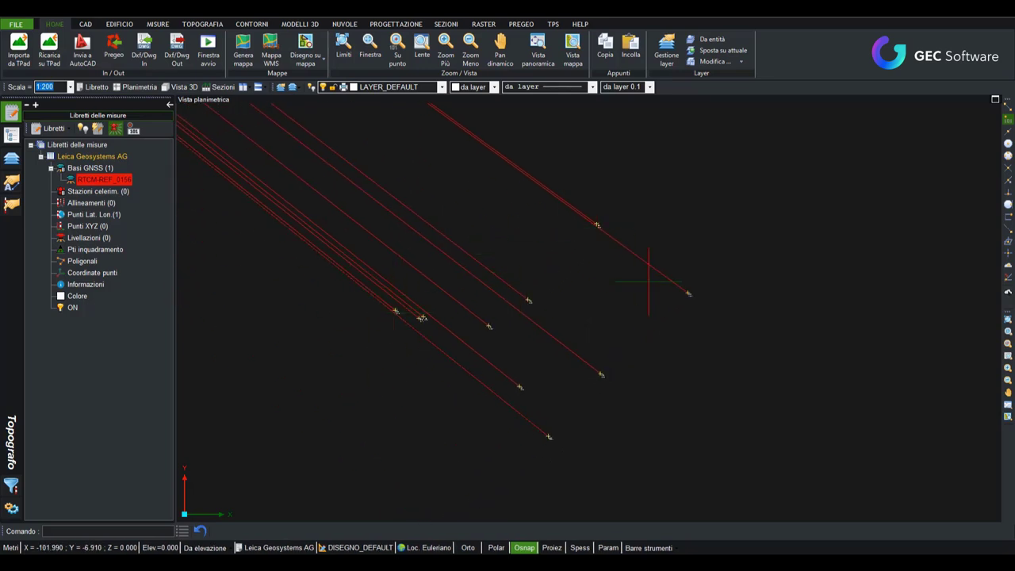
# - Show permanent name and height labels on all points, fitting base and cluster in view
pyautogui.click(133, 129)
pyautogui.scroll(-1, 586, 262)
pyautogui.scroll(-1, 586, 262)
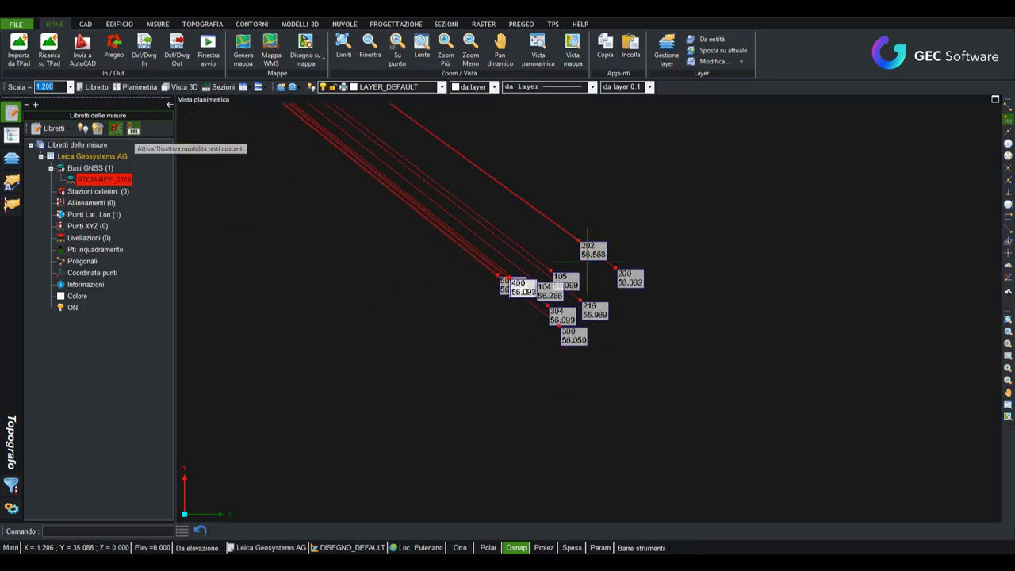
pyautogui.moveTo(468, 226); pyautogui.dragTo(593, 339, button='middle')
pyautogui.scroll(-1, 507, 195)
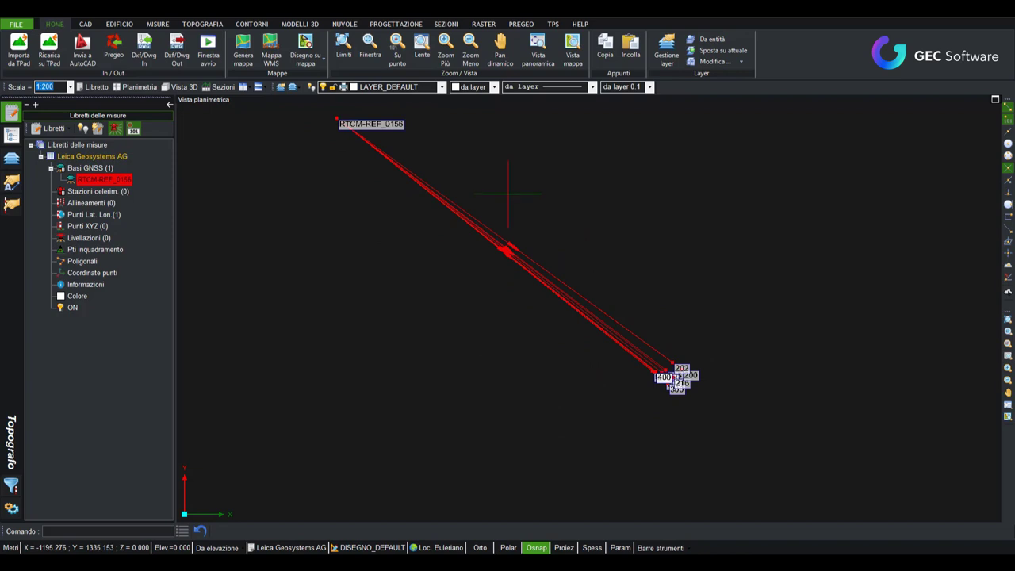